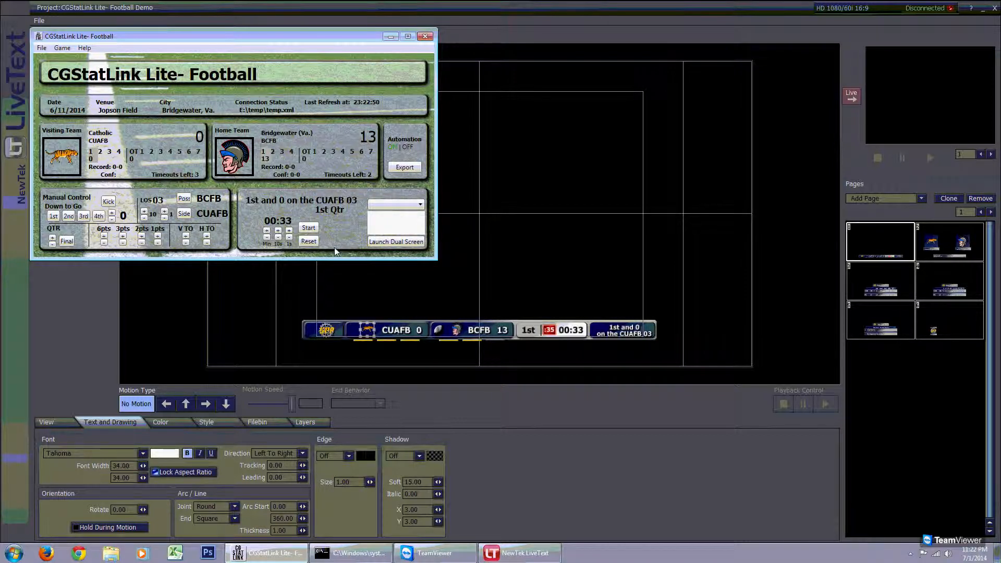
- Open the animation list in the game clock panel and close it again
left_click(413, 205)
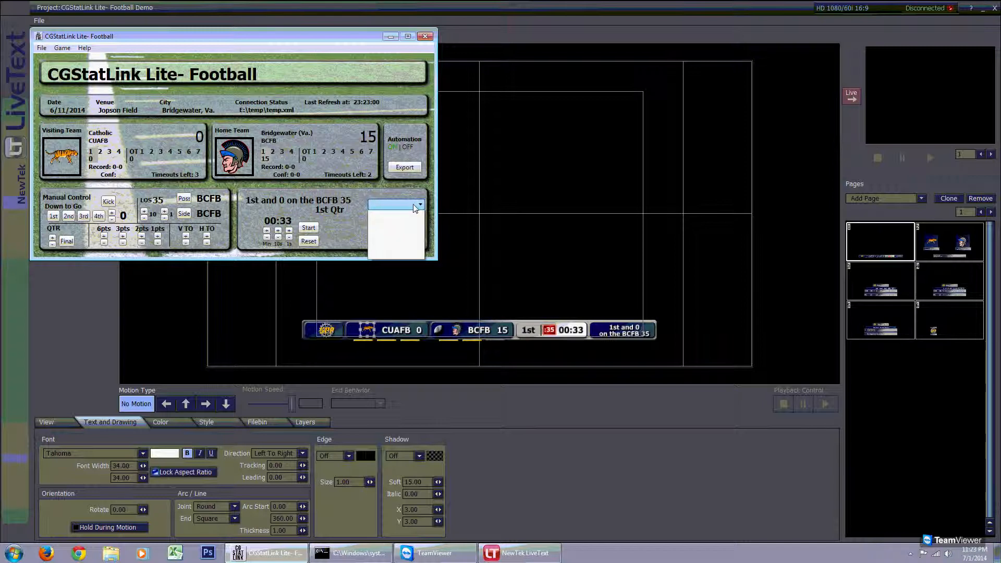
left_click(413, 204)
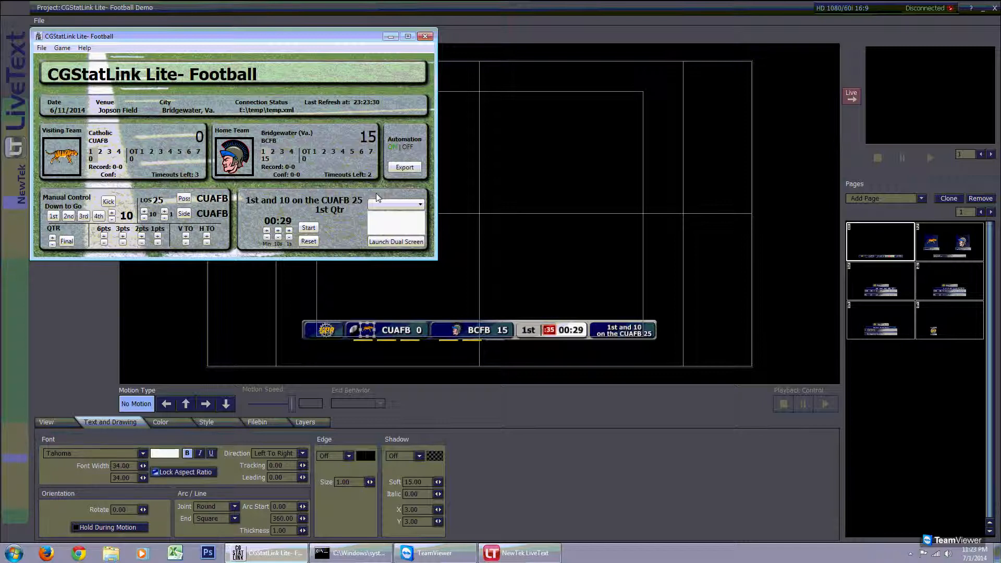
- Open the FTP connection configuration for the data source and close it
left_click(42, 50)
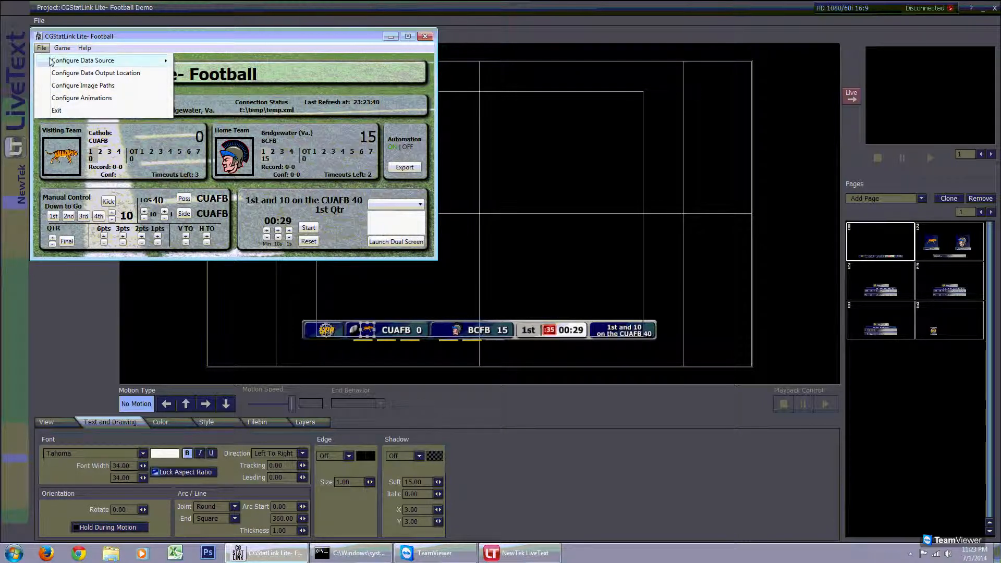
mouse_move(51, 63)
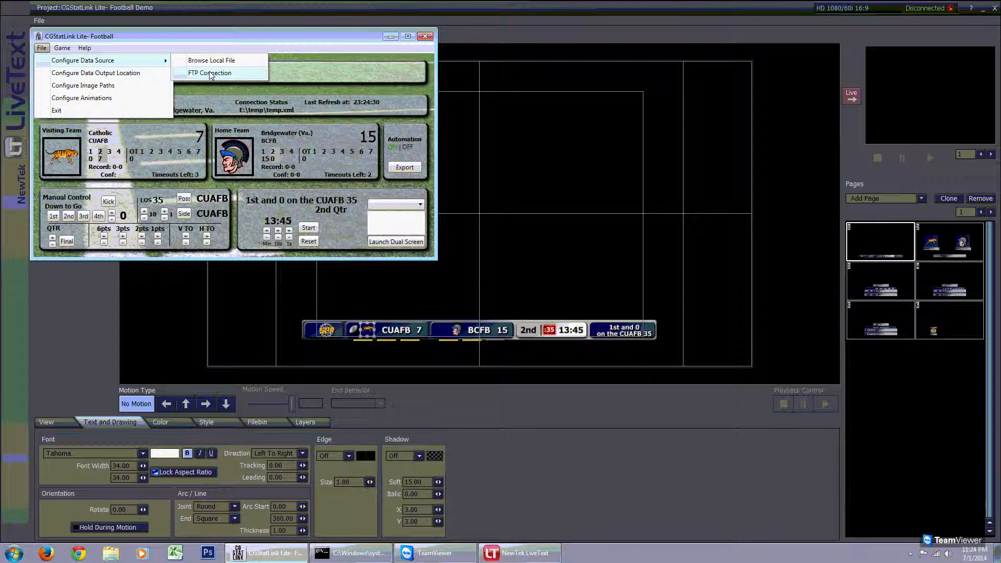
left_click(212, 73)
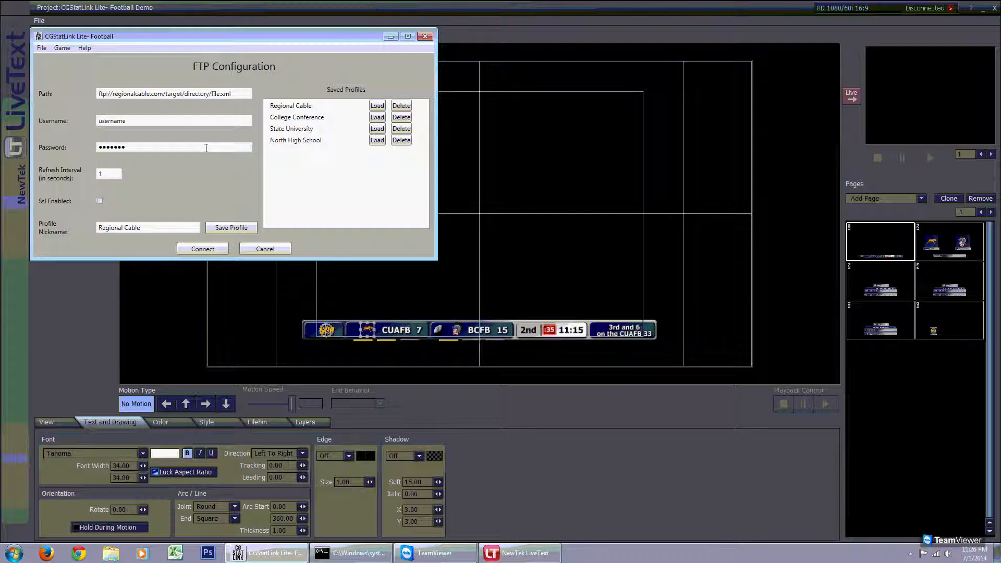
key("Return")
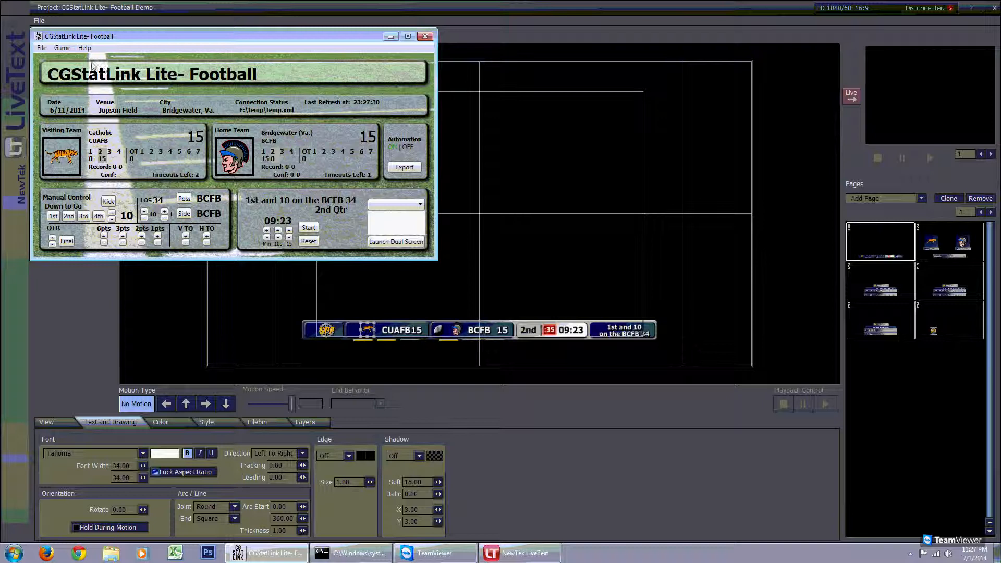
- Open the data output location folder browser and cancel it
left_click(41, 48)
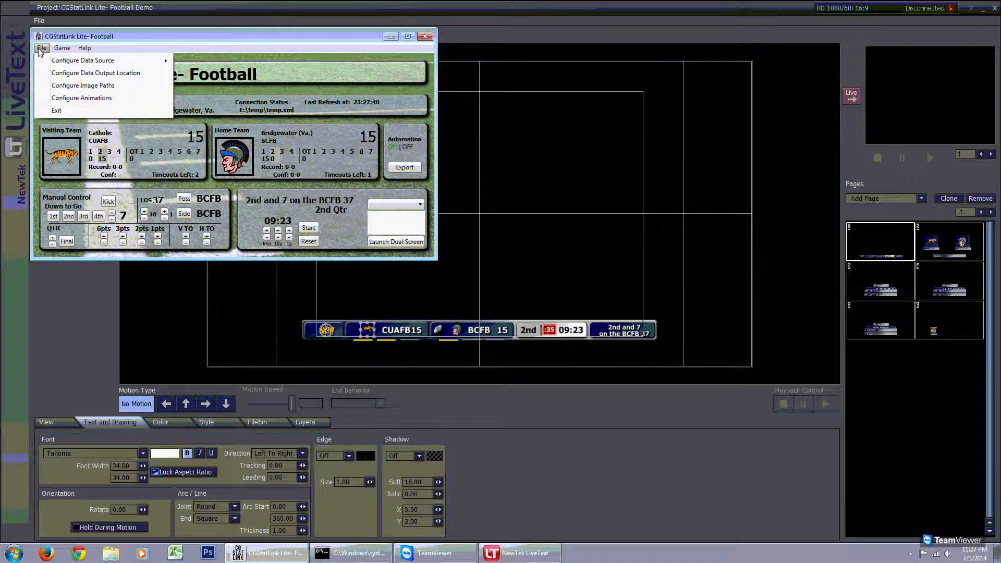
left_click(58, 73)
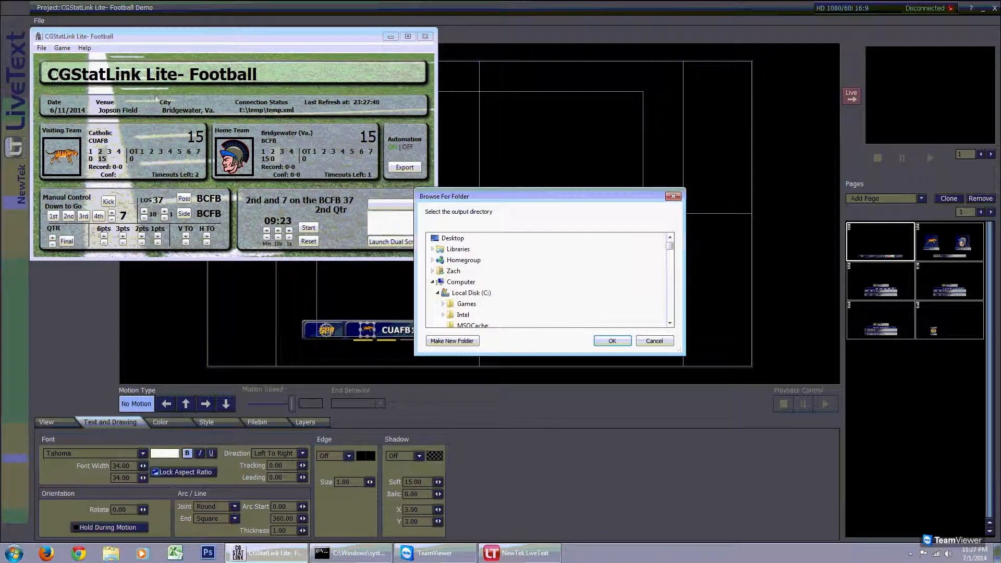
left_click(652, 342)
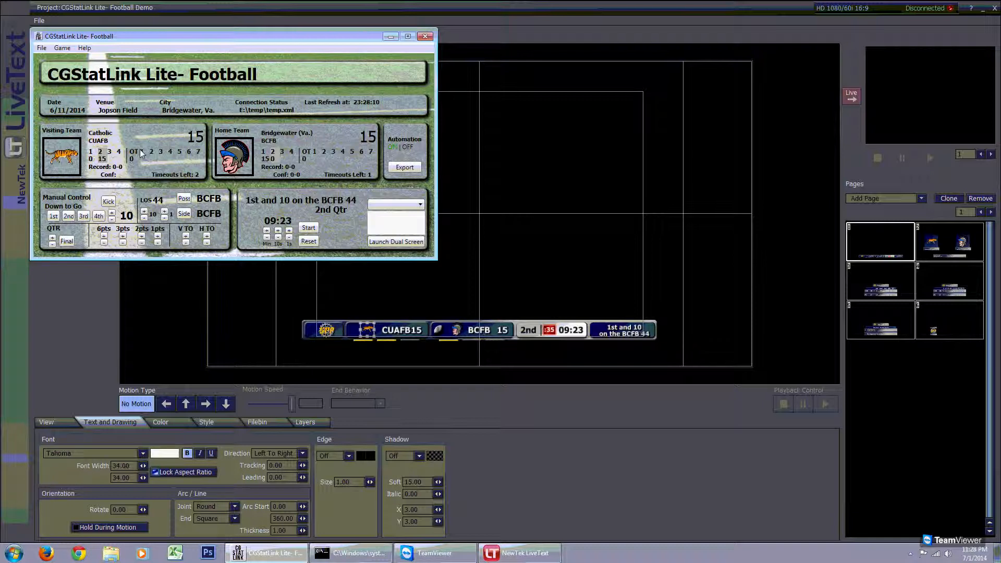
- Open the image paths settings for the possession, timeout and sponsor logo graphics
left_click(42, 48)
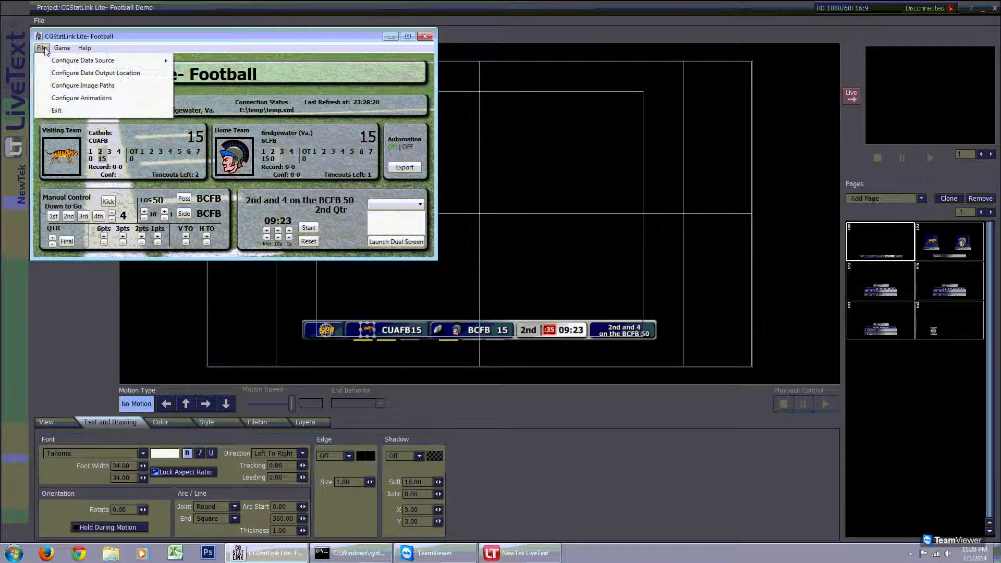
left_click(73, 88)
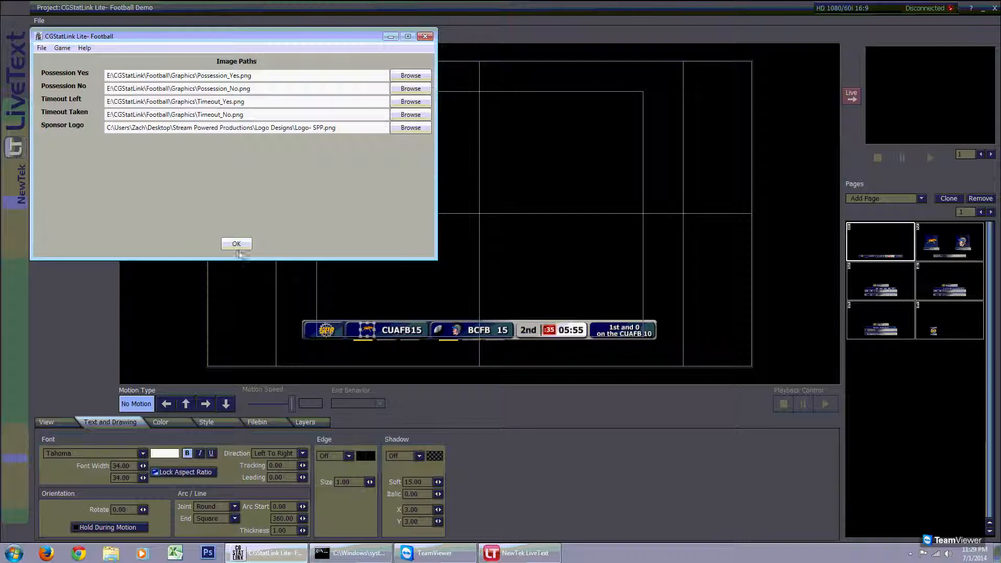
- Browse the graphics pages in LiveText, including the sponsor logo page, alongside the image paths, then close the image paths settings
left_click(584, 7)
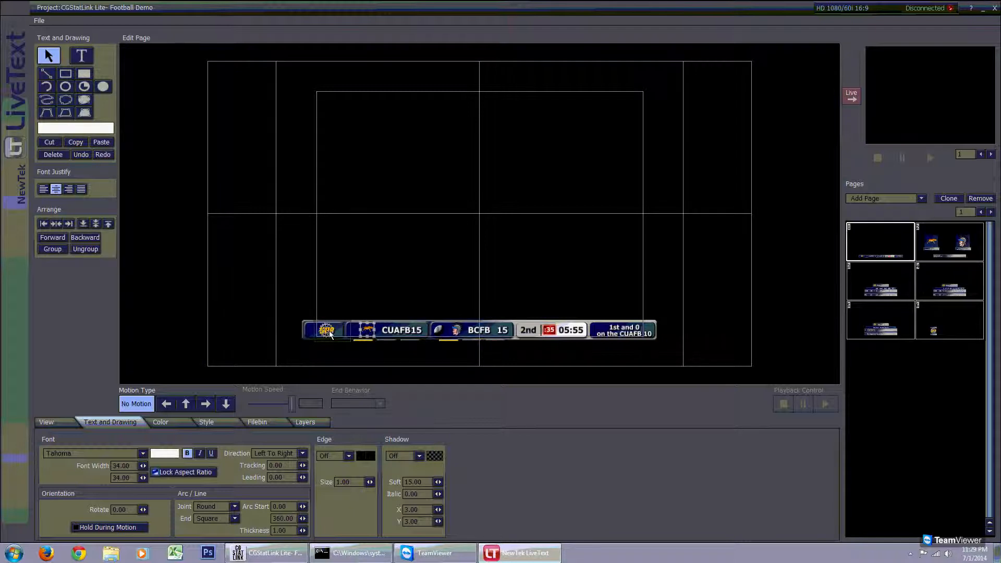
left_click(881, 289)
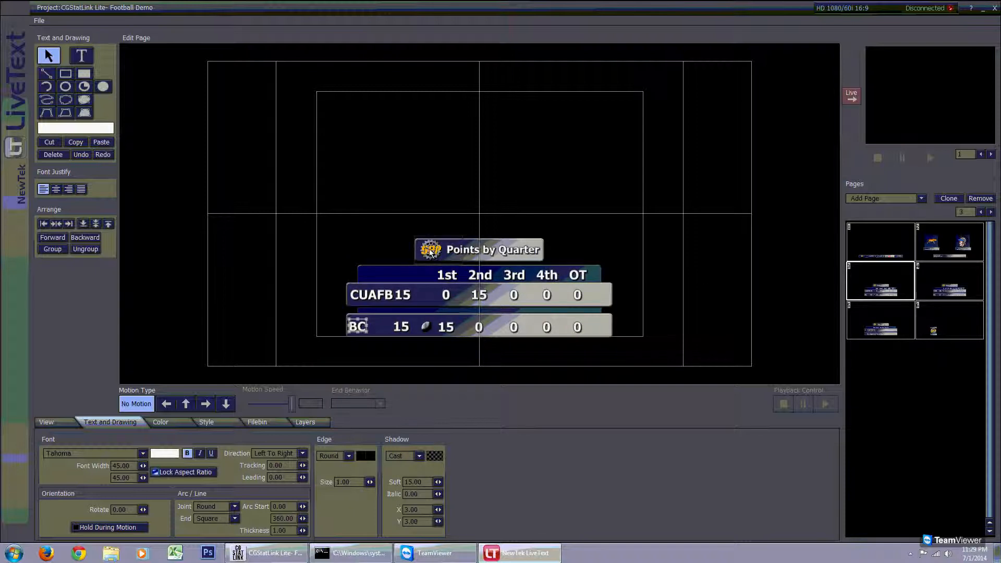
left_click(941, 329)
left_click(884, 255)
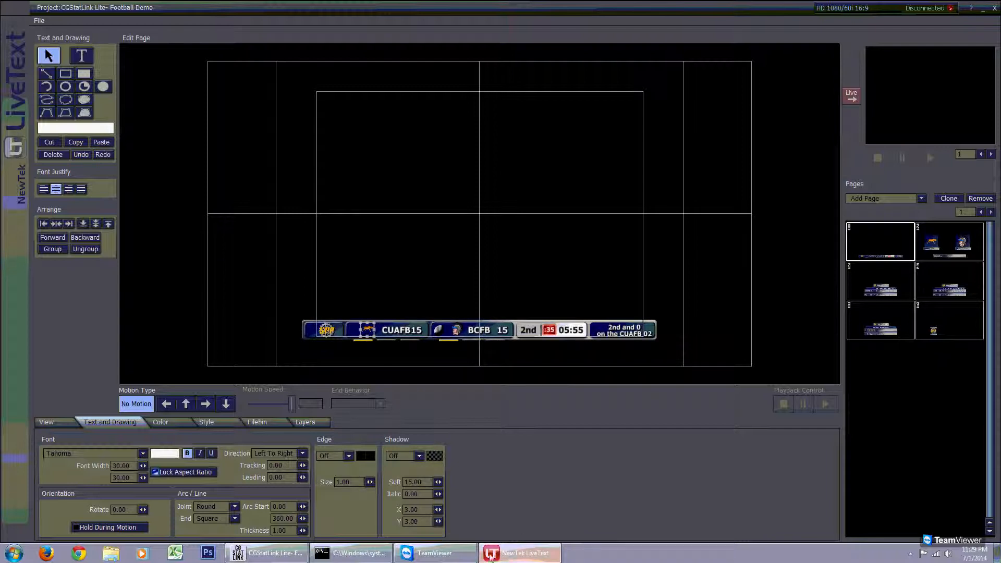
left_click(268, 556)
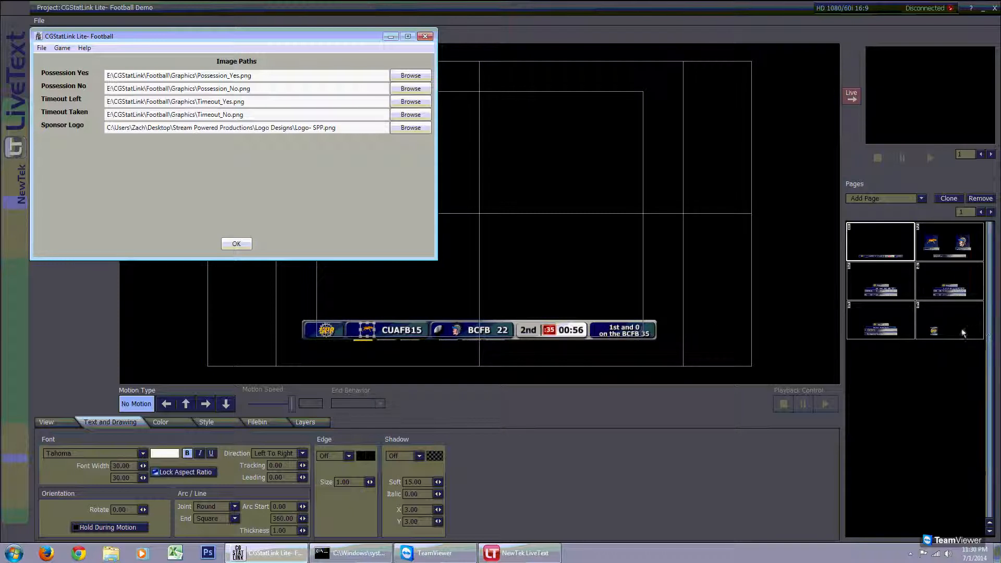
left_click(946, 327)
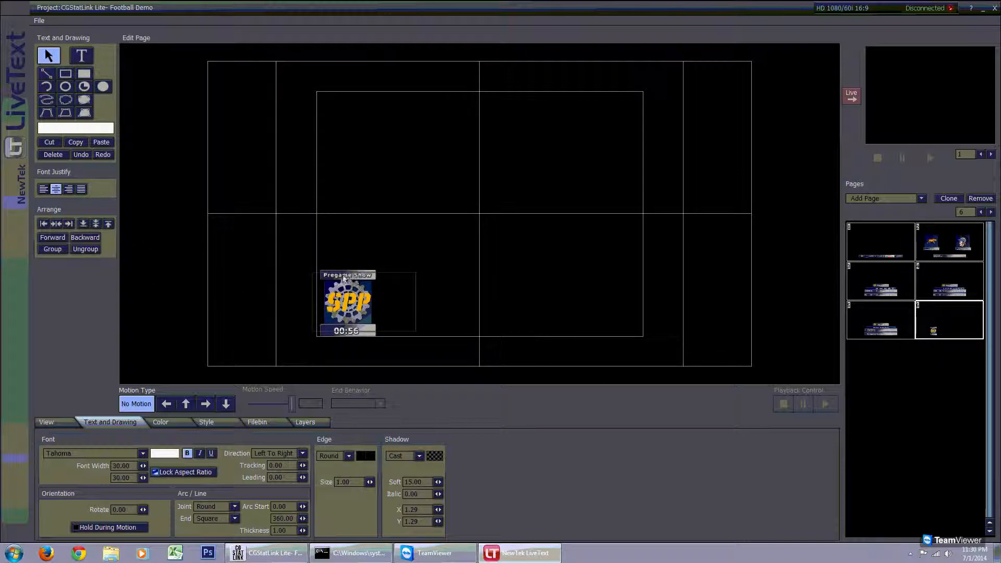
left_click(266, 553)
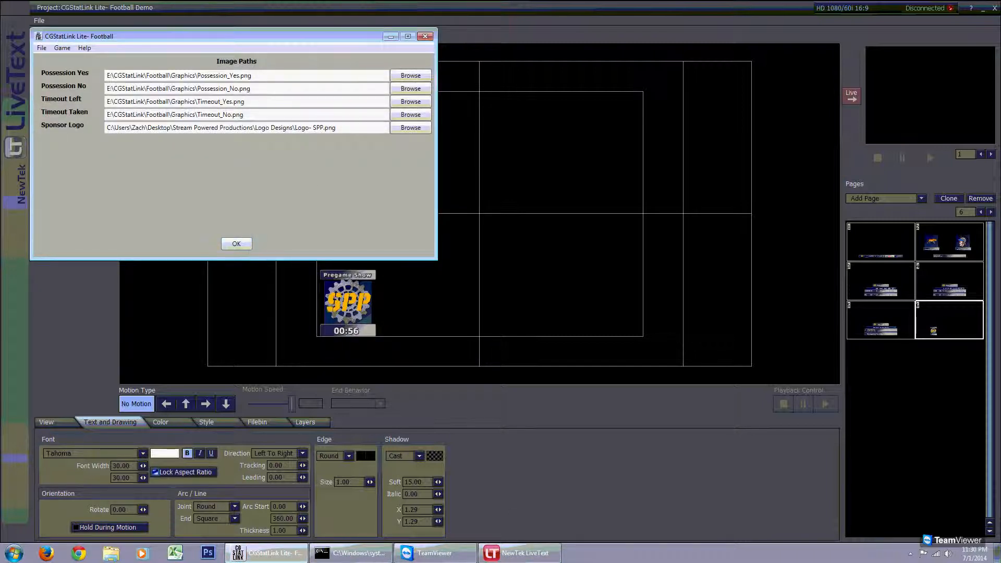
left_click(237, 244)
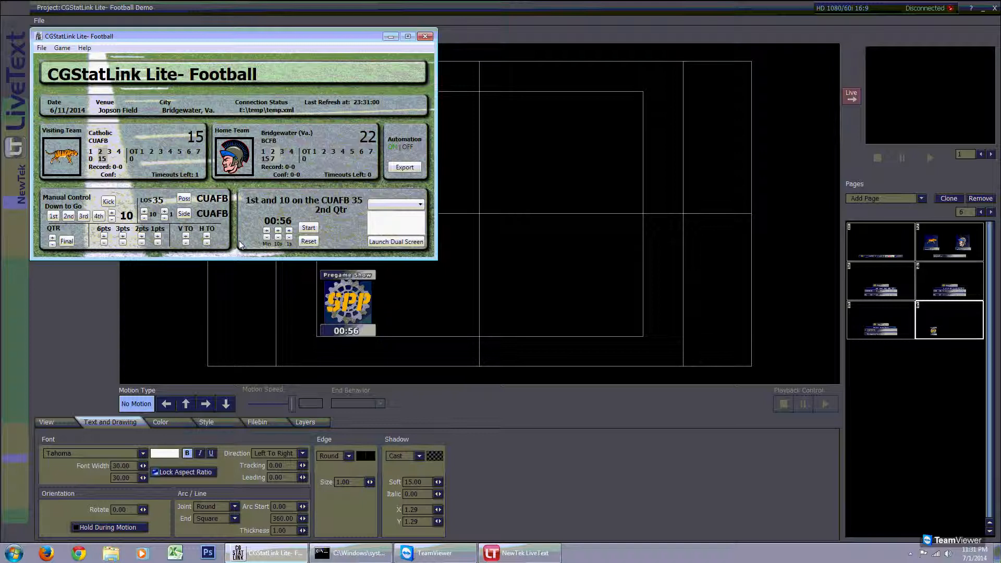
- Preview the scoreboard and team matchup pages in LiveText, returning to the stats window
left_click(887, 245)
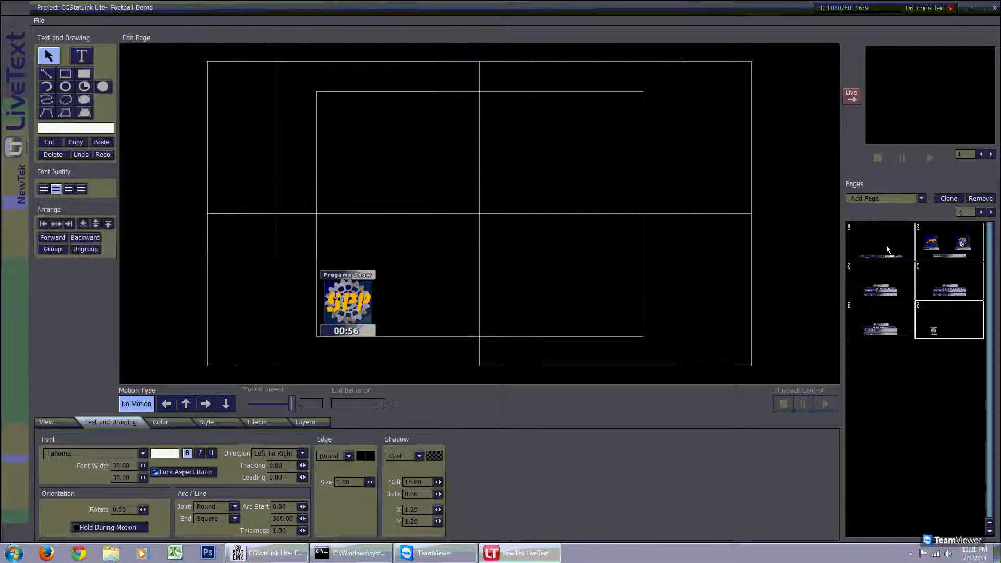
left_click(266, 553)
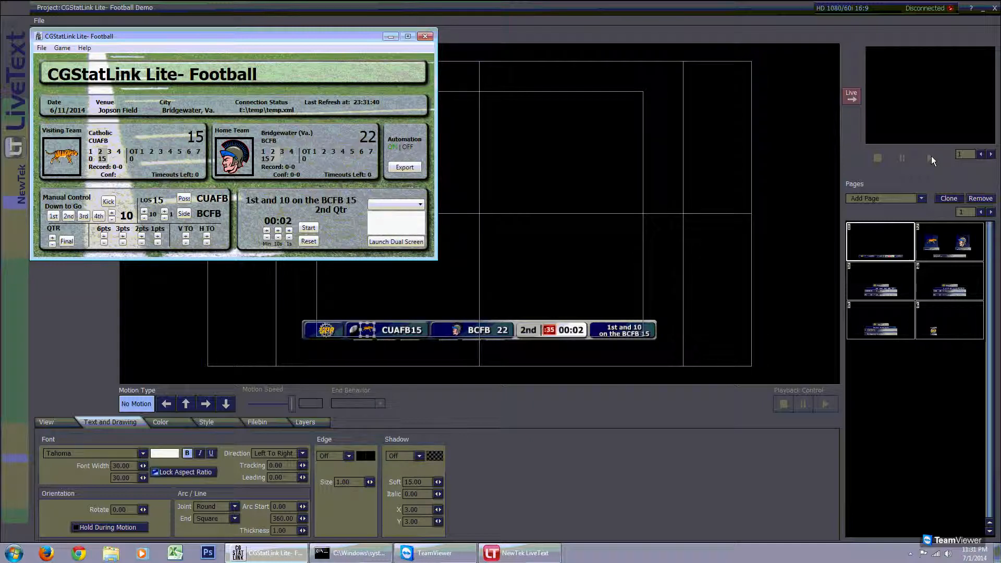
left_click(962, 249)
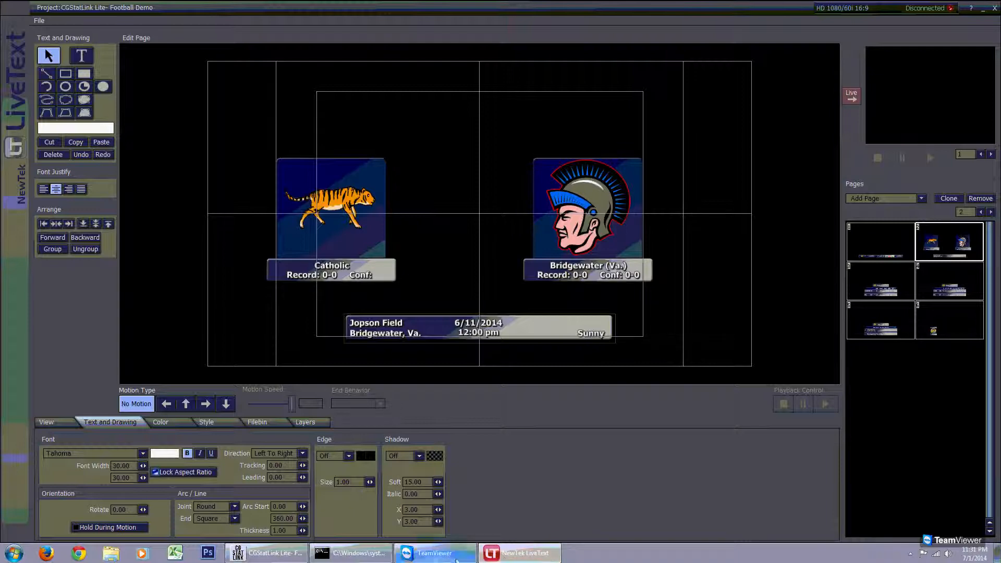
left_click(254, 554)
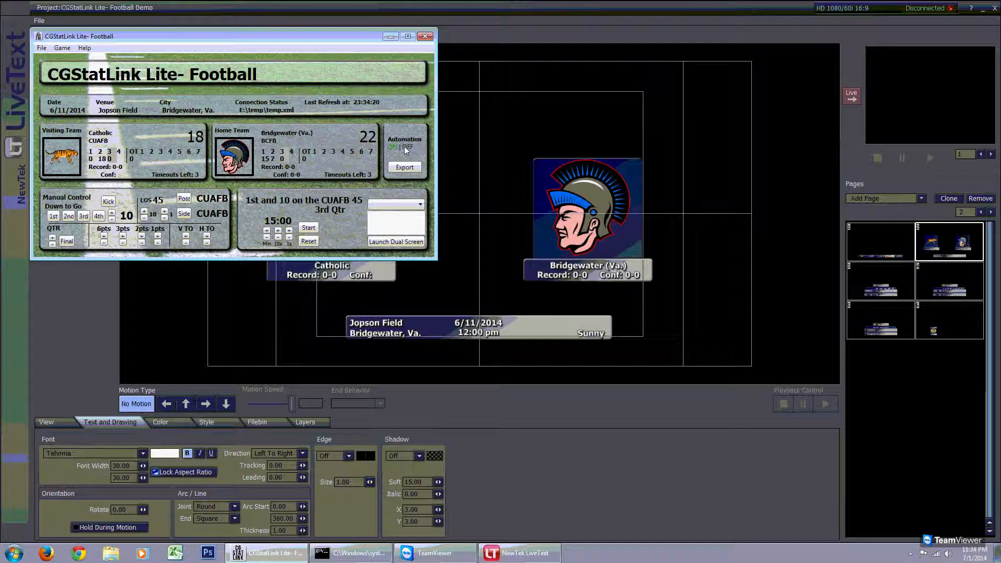
- In Game Settings, enable the visiting short name and conference and the home short name overrides, and confirm
left_click(65, 48)
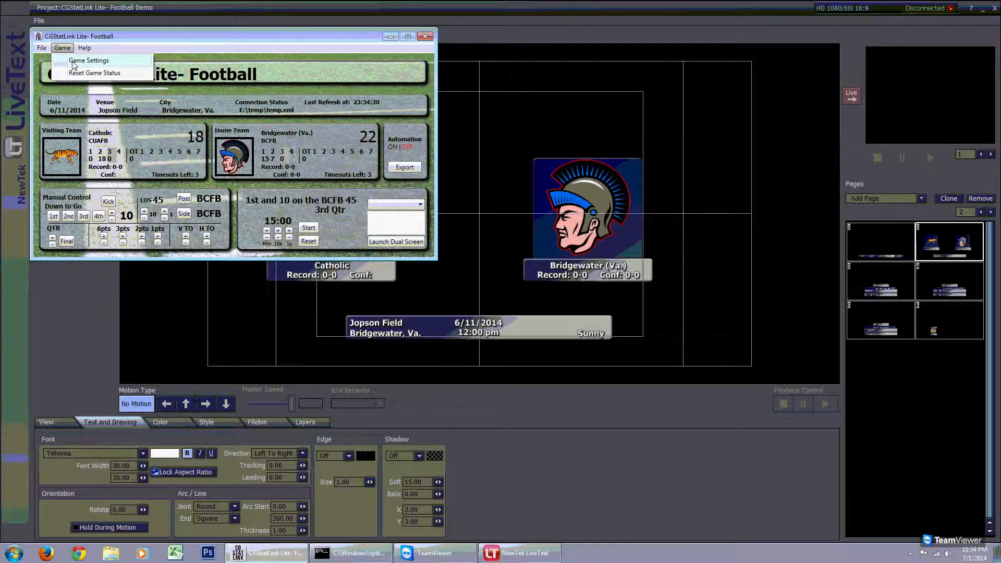
left_click(73, 61)
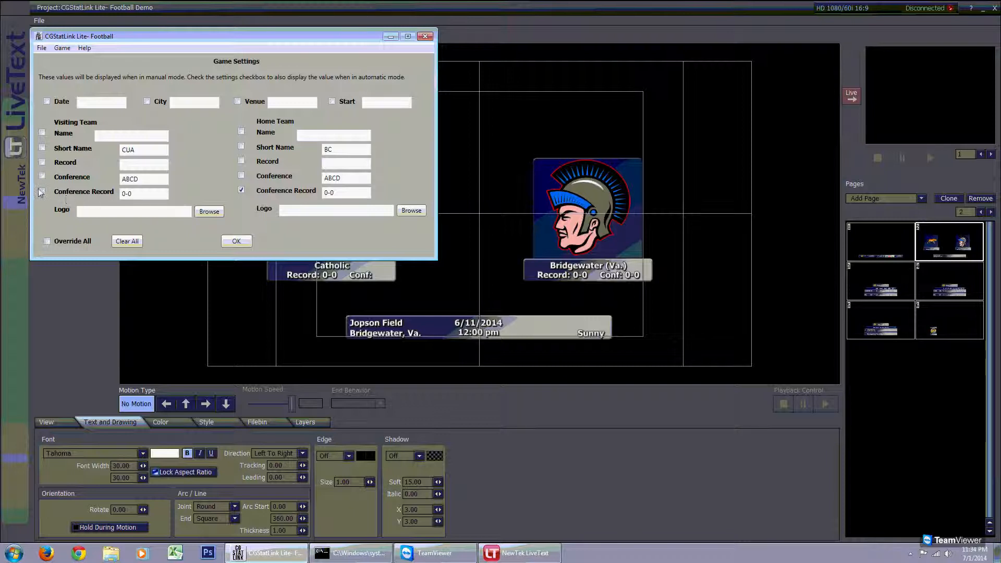
left_click(42, 148)
left_click(42, 175)
left_click(241, 147)
left_click(237, 242)
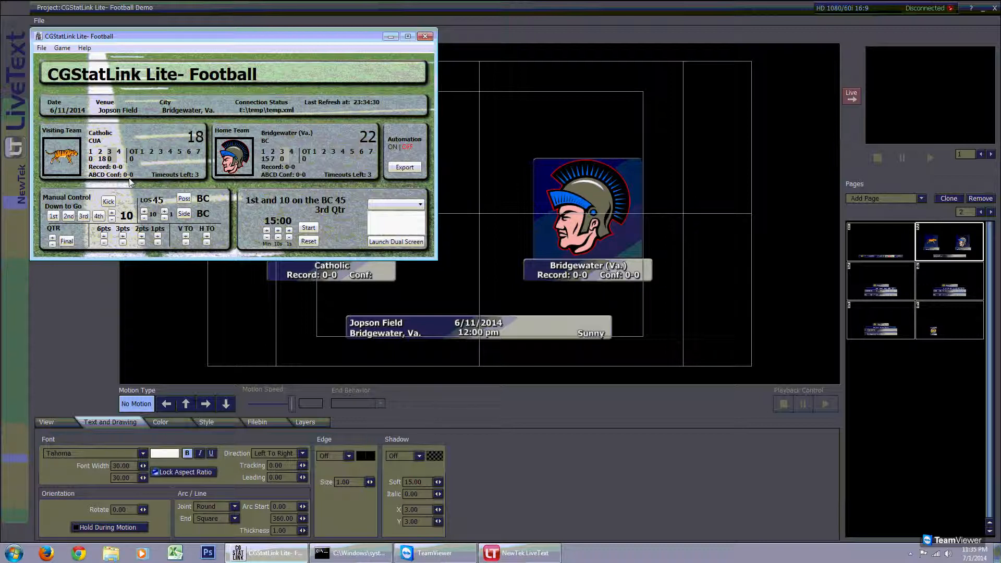
- Turn automation on and switch LiveText to the scoreboard page
left_click(396, 148)
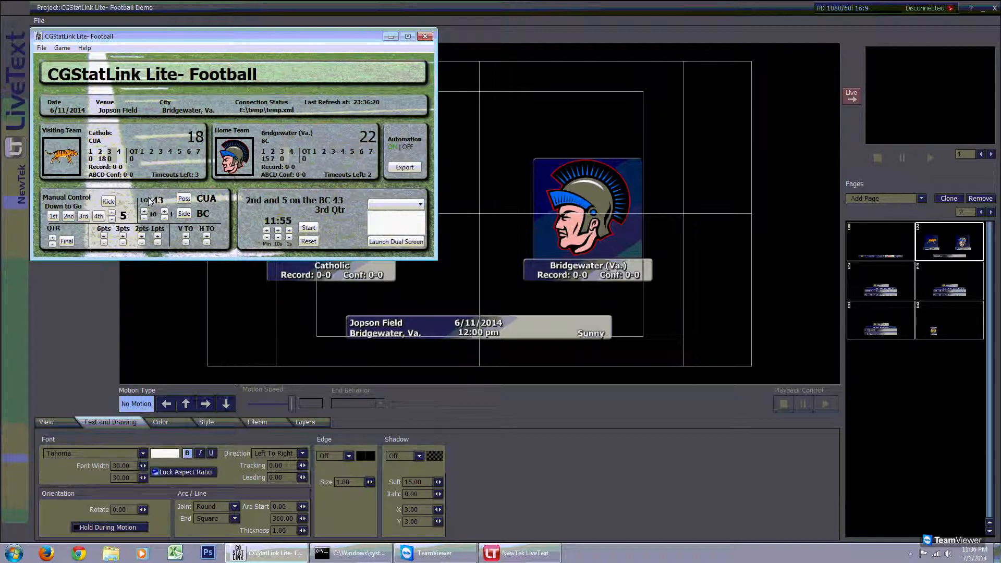
left_click(876, 240)
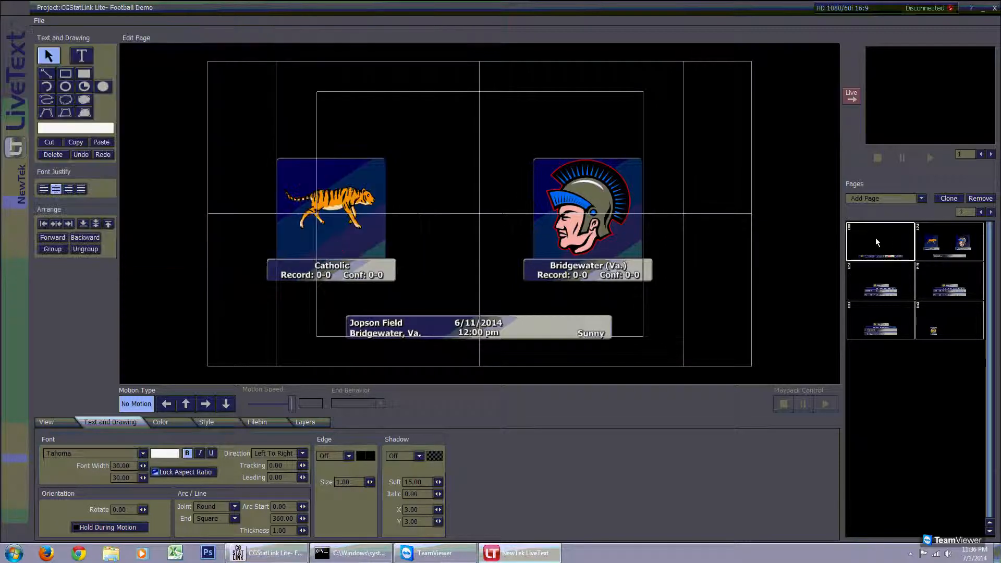
left_click(287, 556)
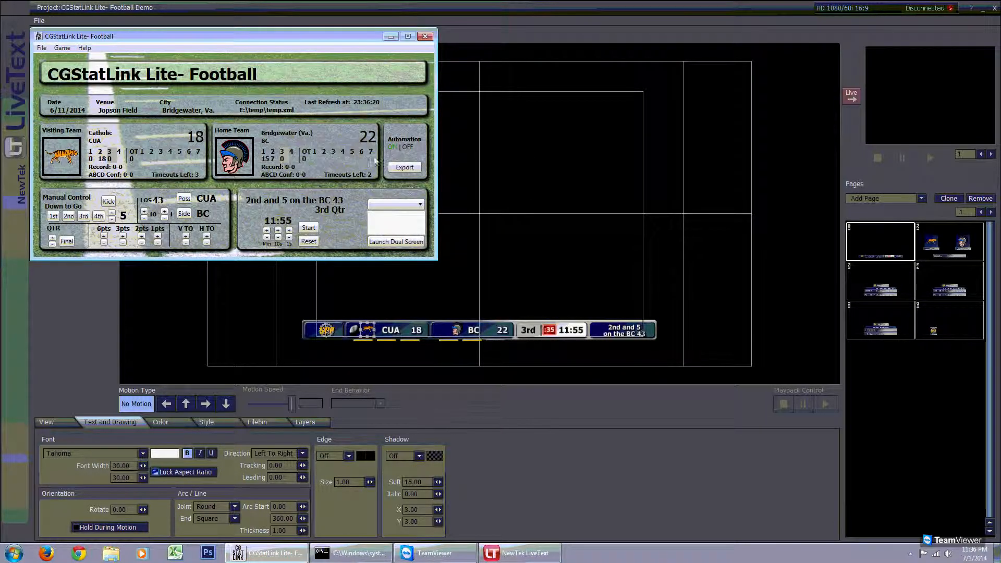
- Add a 6-point score for the visiting team manually and start the game clock
left_click(105, 237)
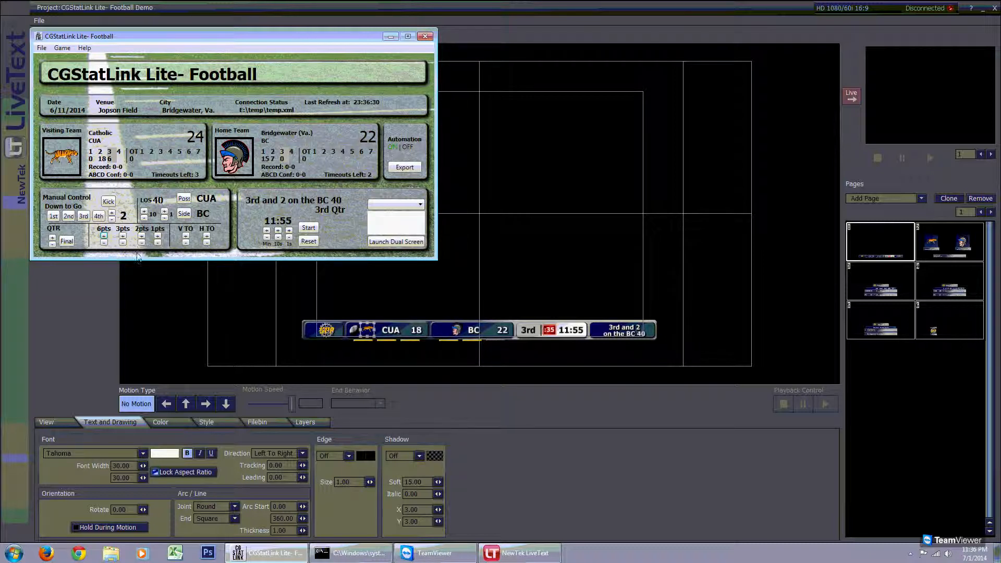
left_click(309, 227)
left_click(105, 236)
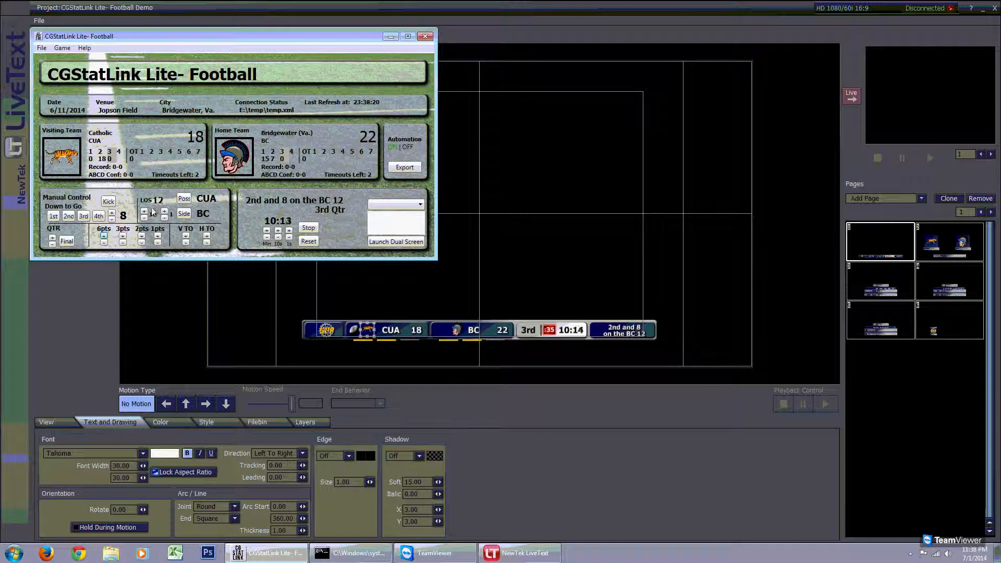
- Toggle the Kick option in manual control on and off
left_click(108, 203)
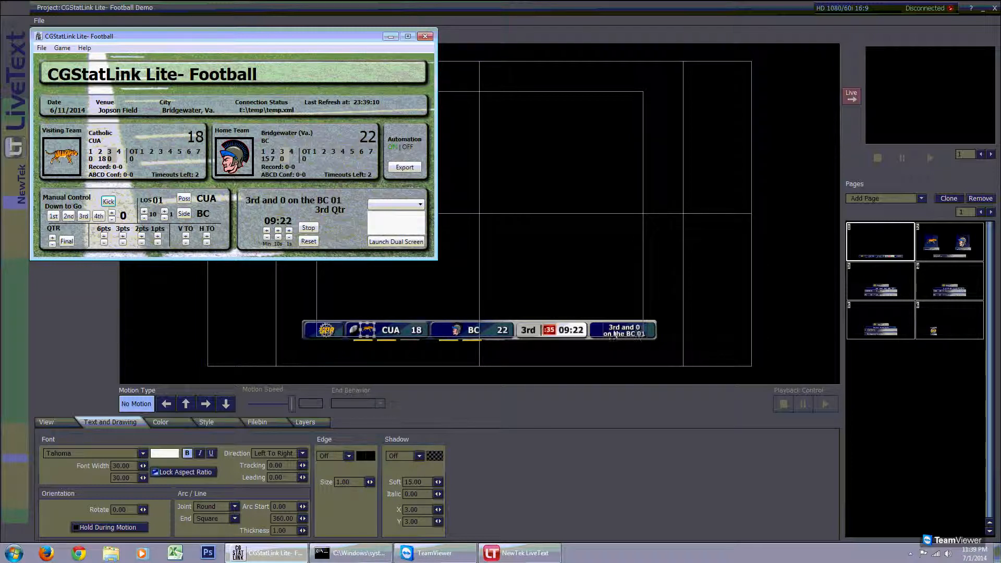
left_click(108, 202)
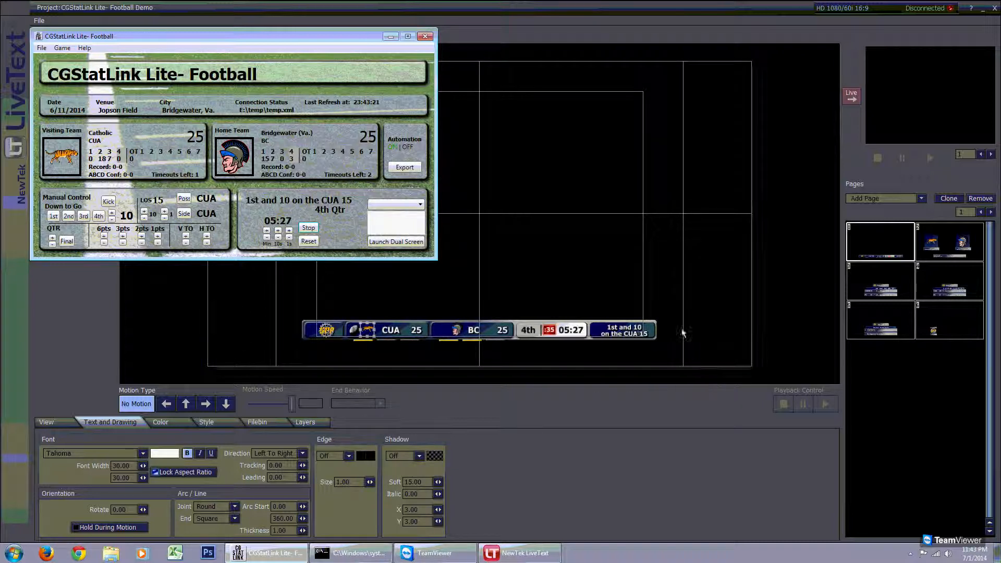
- Open the Help menu and close it
left_click(85, 48)
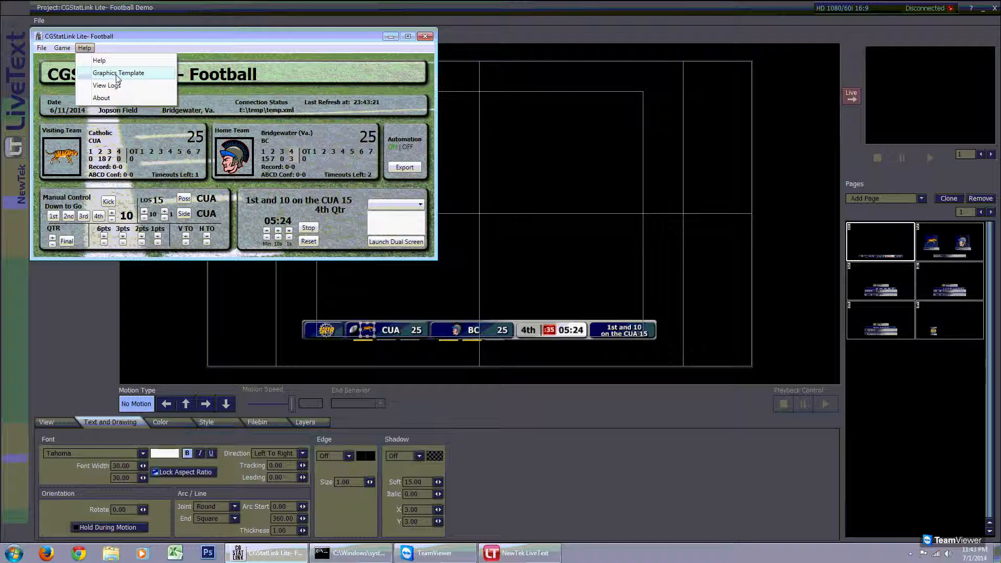
left_click(83, 49)
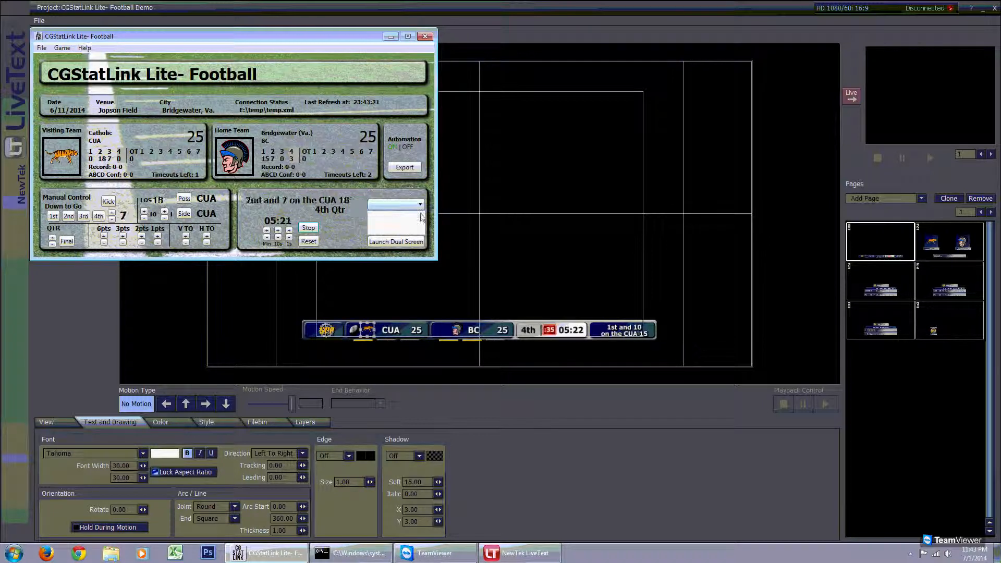